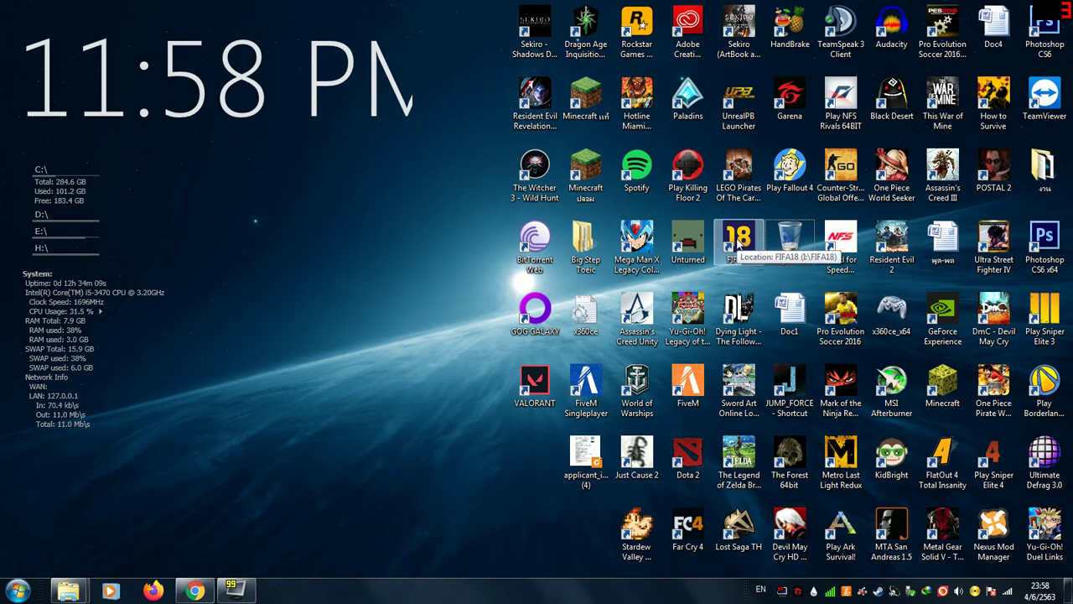
left_click(737, 243)
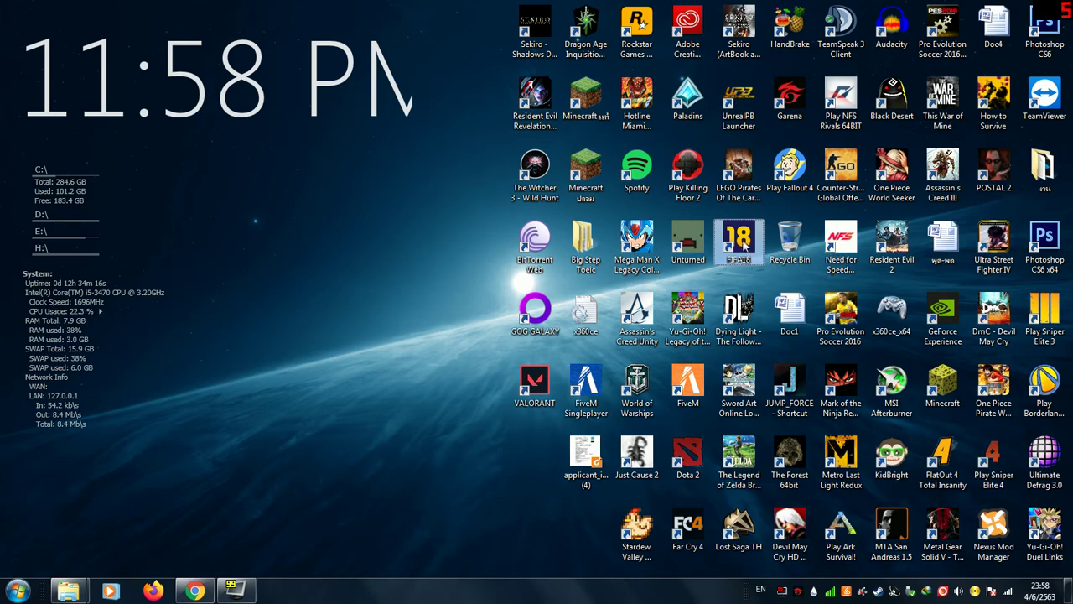
right_click(743, 244)
left_click(462, 457)
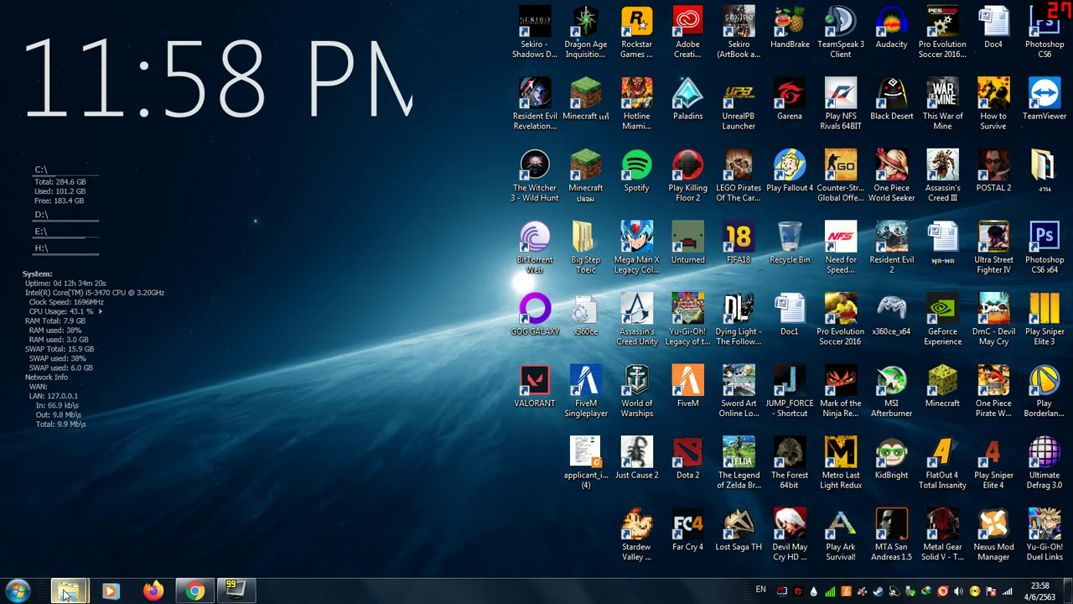
Look through the contents of New Volume (I:) in a maximized window and return to the desktop.
mouse_move(65, 592)
left_click(150, 480)
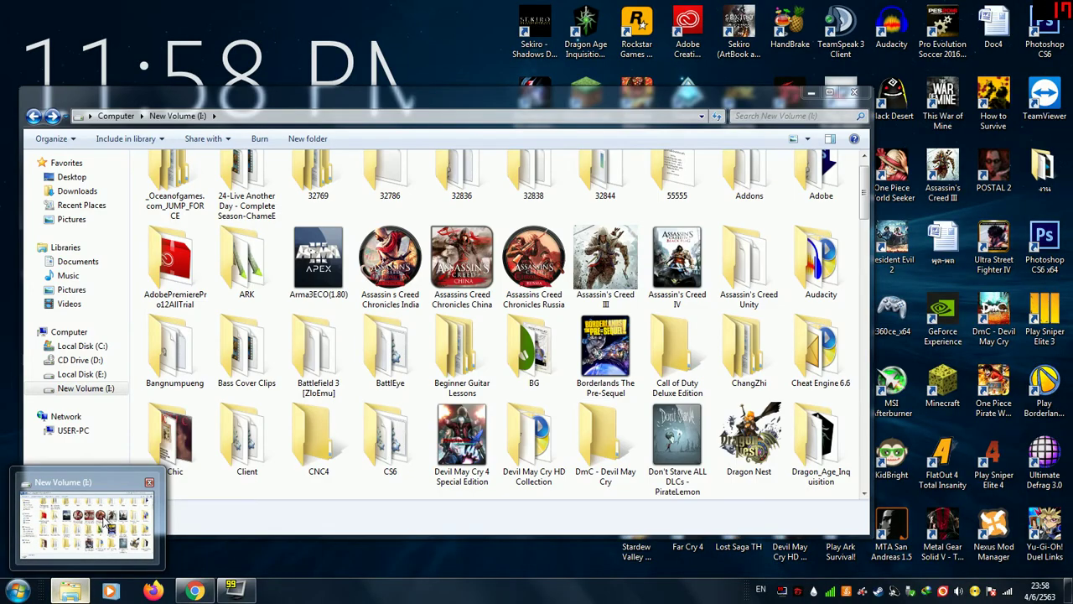
left_click(108, 524)
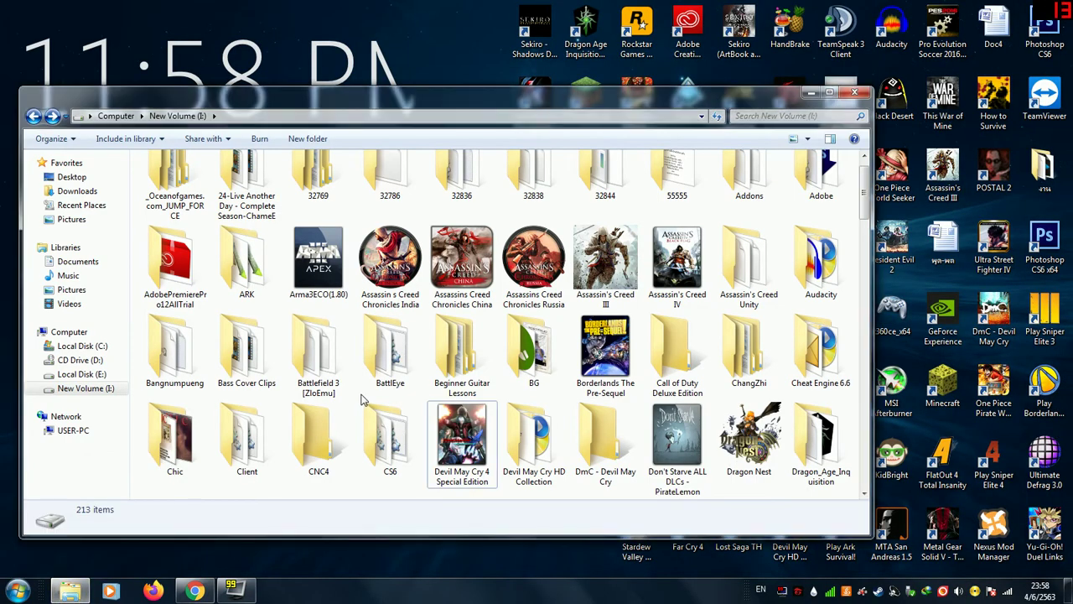
left_click(829, 92)
scroll(579, 326, "down", 15)
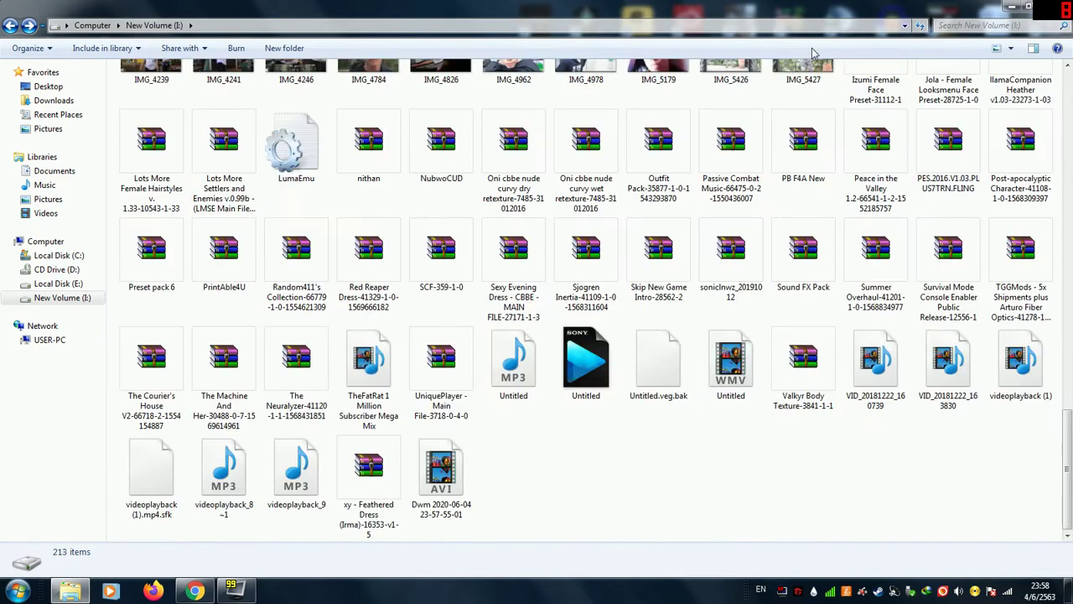
left_click(1010, 7)
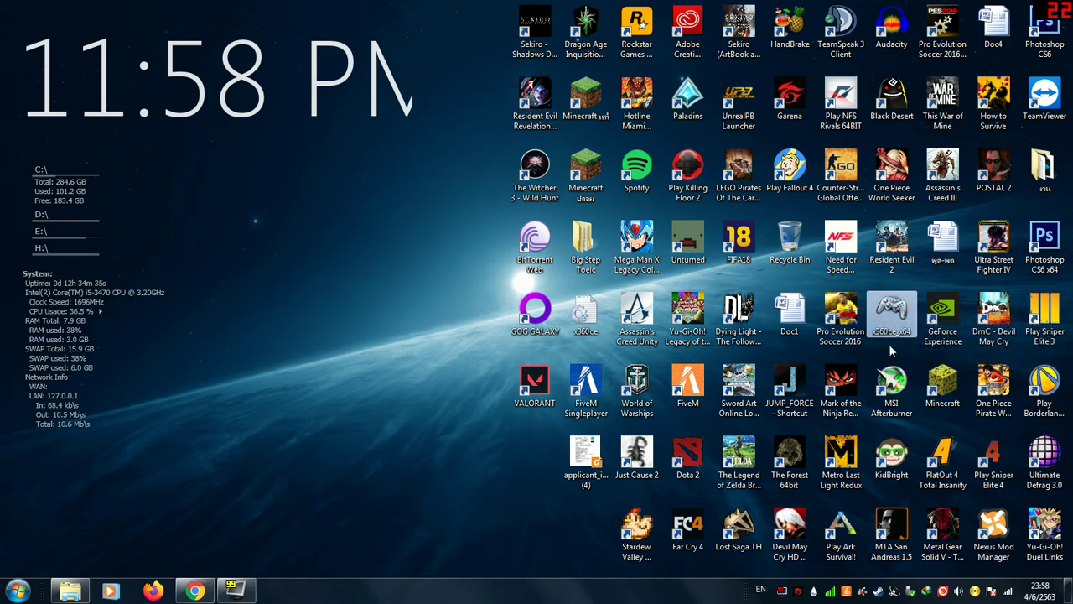
Copy the x360ce_x64 application from the desktop.
mouse_move(897, 310)
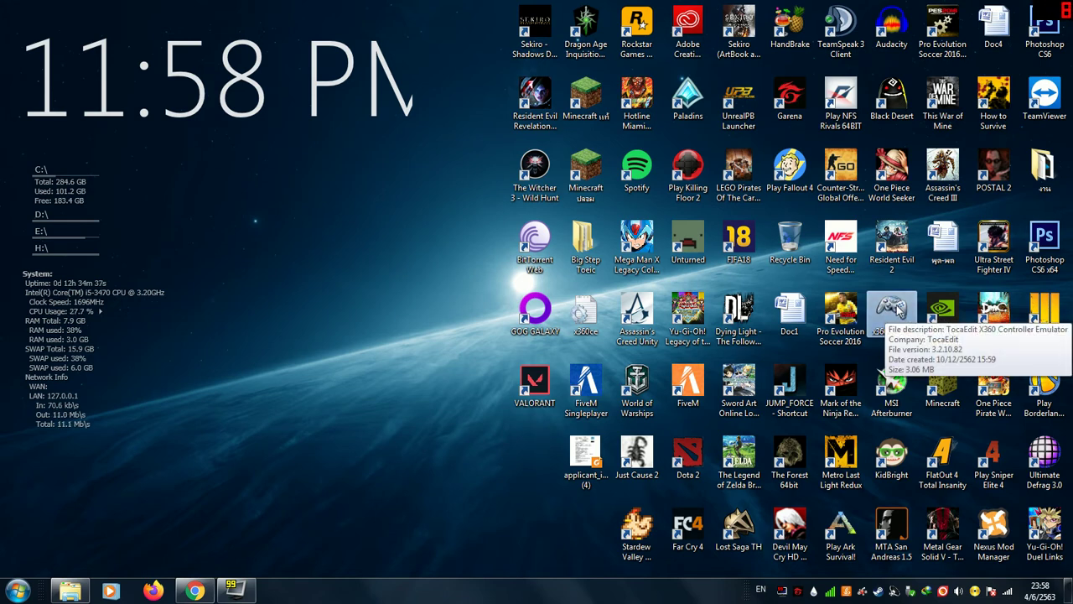
right_click(898, 311)
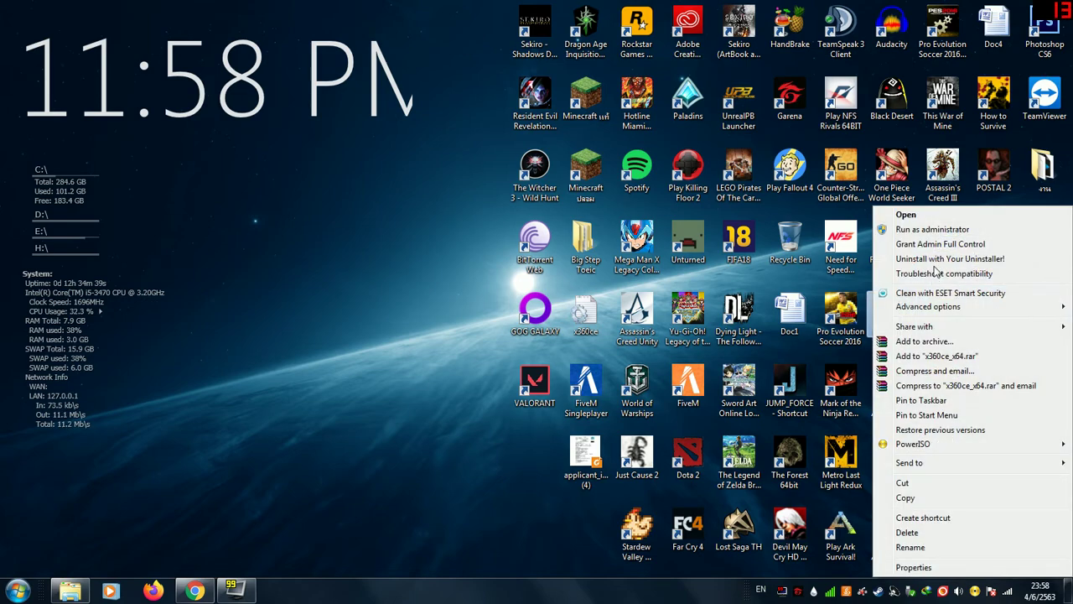
left_click(917, 500)
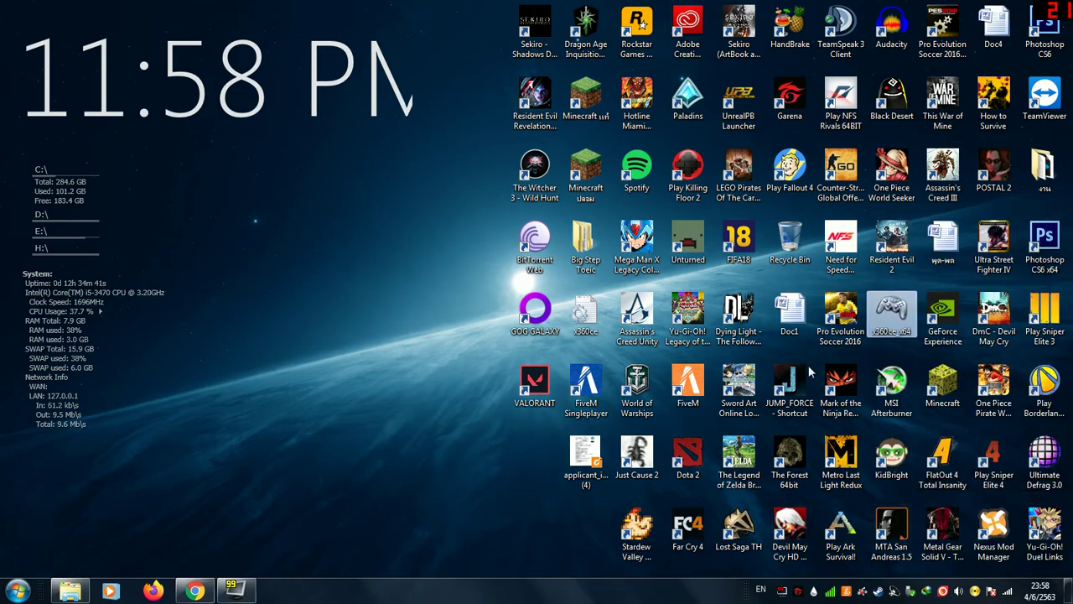
Open the FIFA18 game folder on New Volume (I:).
left_click(71, 591)
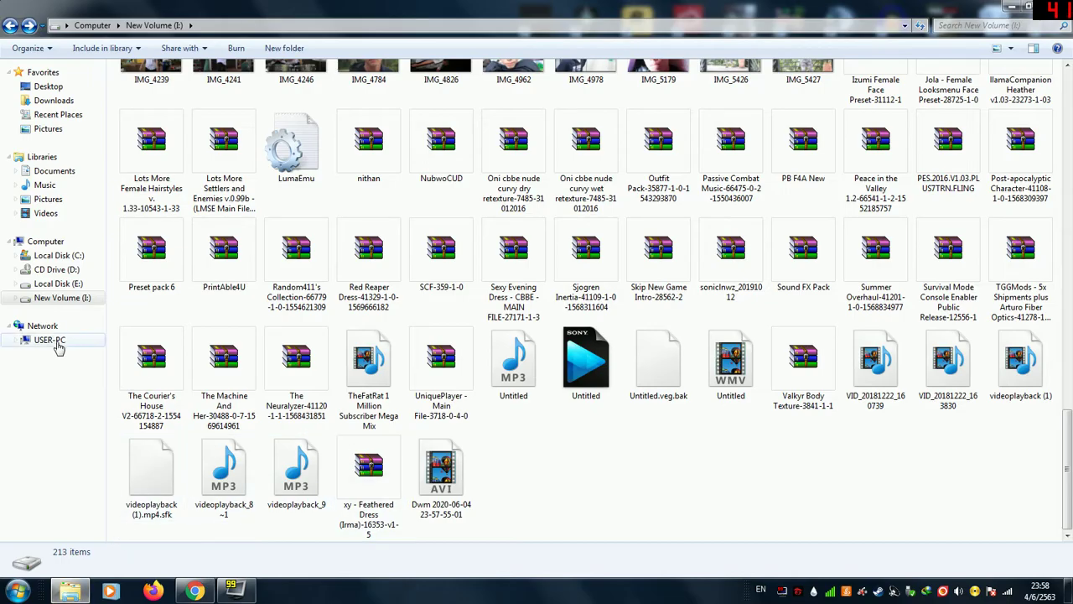
scroll(600, 318, "up", 15)
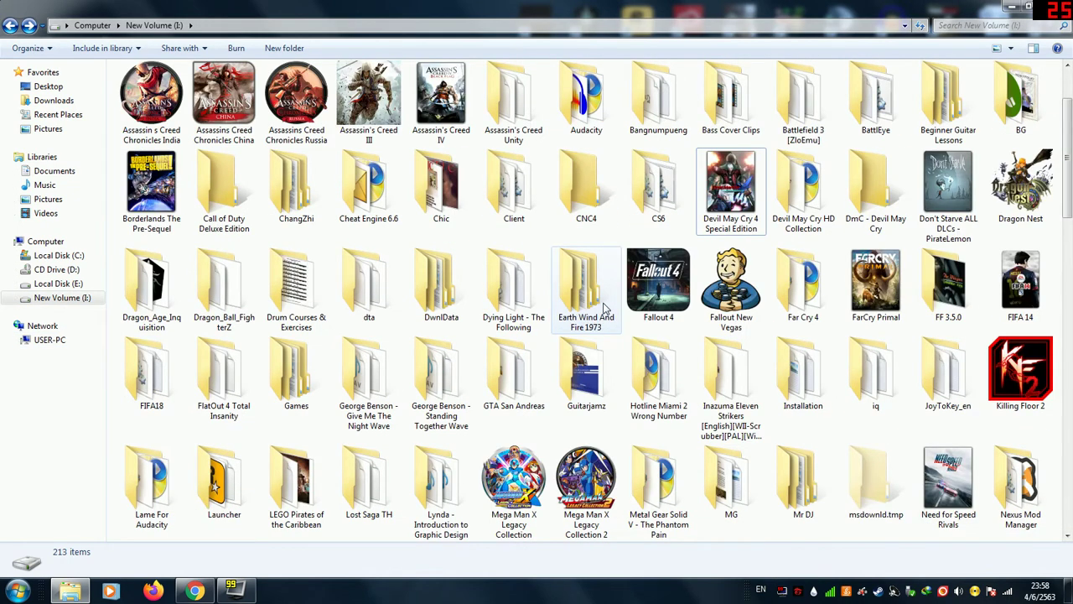
scroll(613, 328, "up", 1)
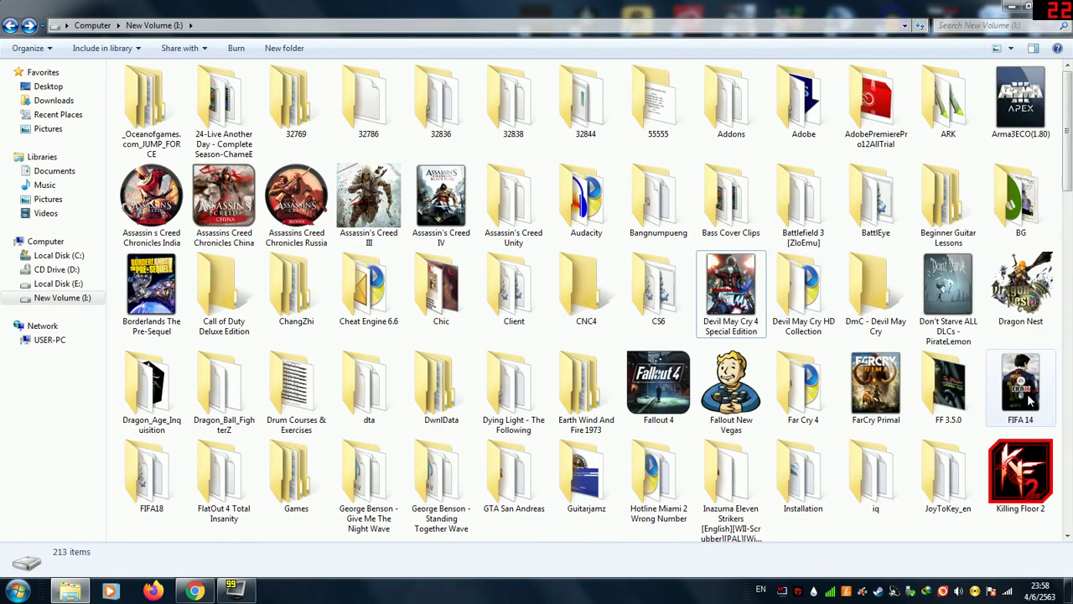
double_click(155, 482)
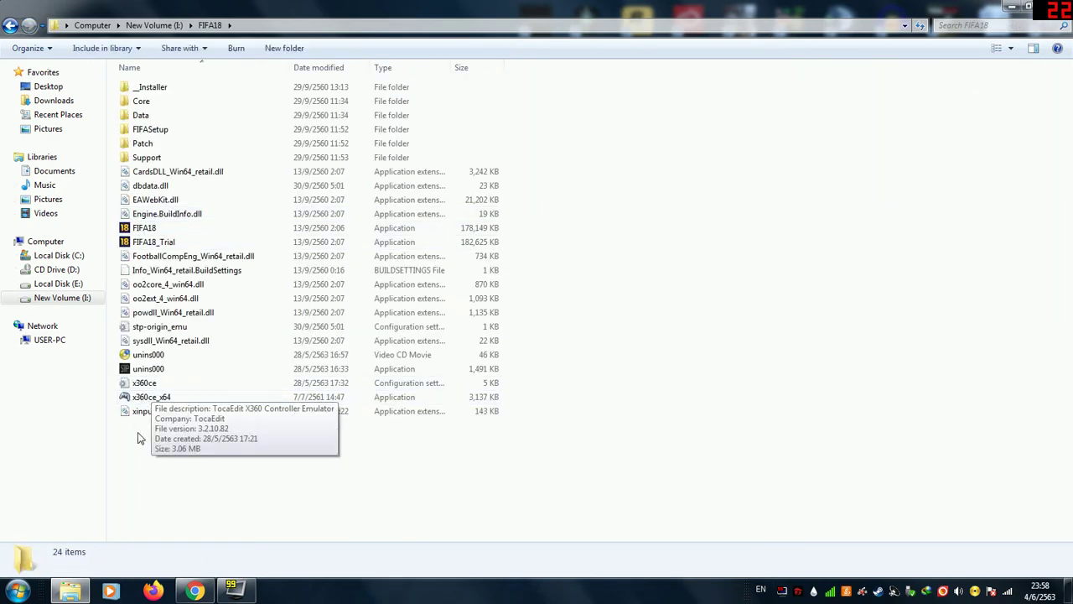
Delete x360ce, x360ce_x64 and xinput1_4.dll from the FIFA18 folder and paste the copied x360ce_x64 application there.
left_click_drag(141, 428, 155, 388)
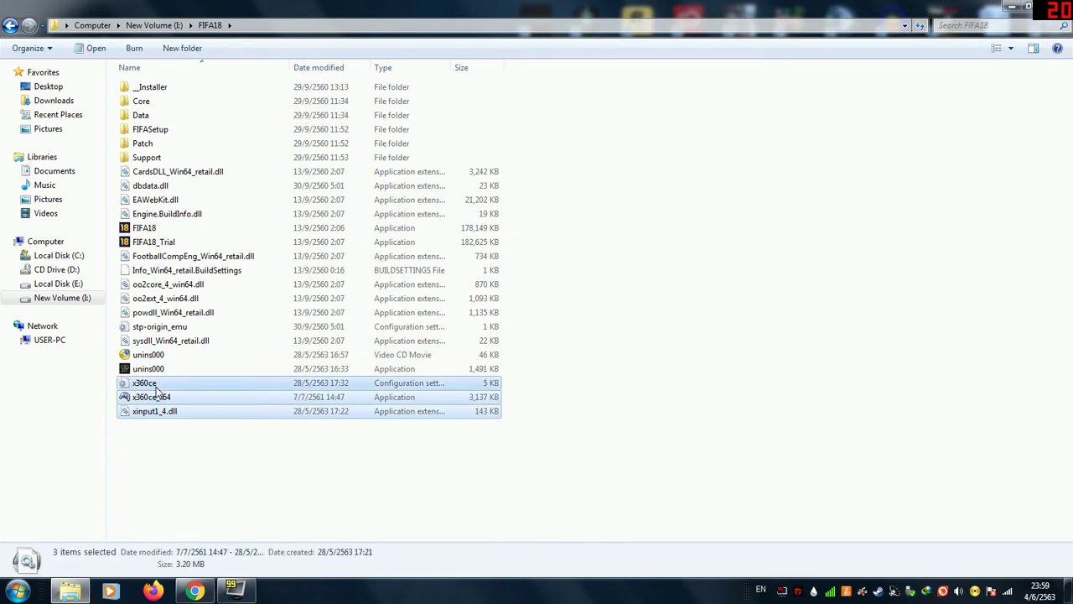
key("Delete")
key("Return")
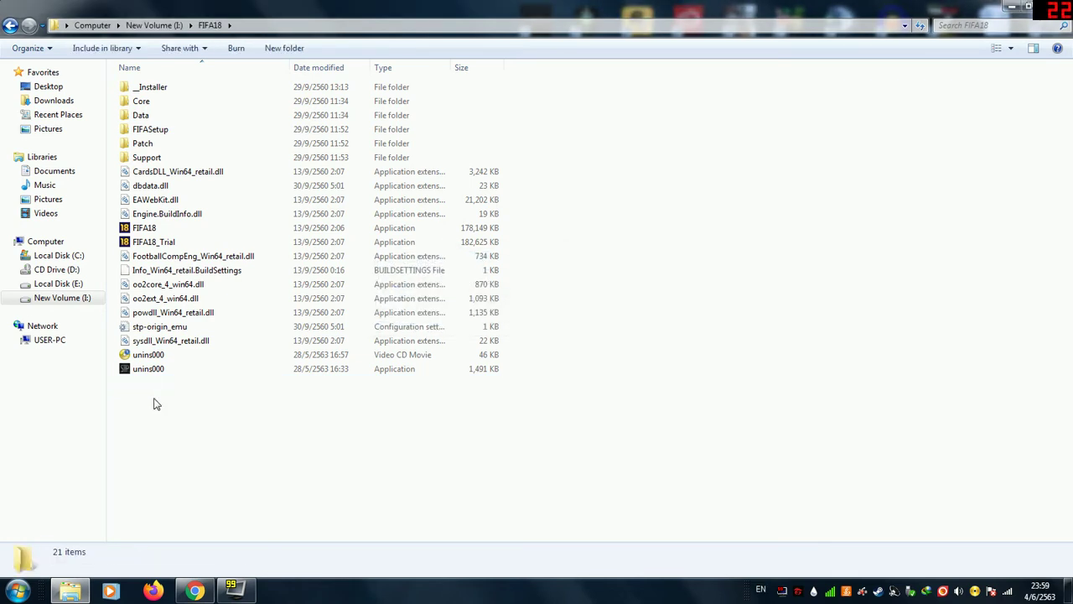
right_click(153, 430)
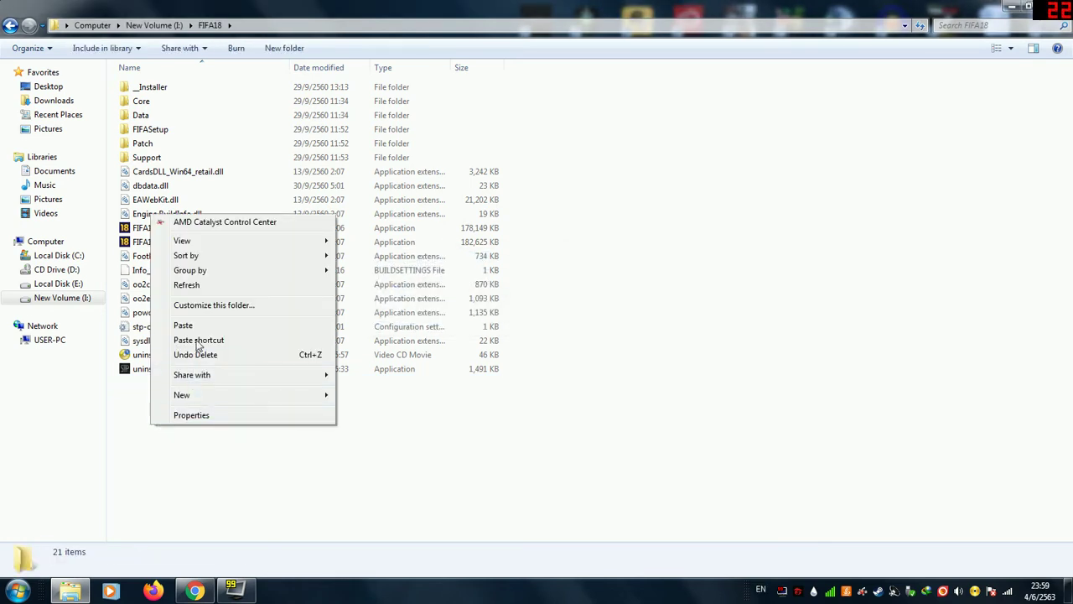
left_click(195, 324)
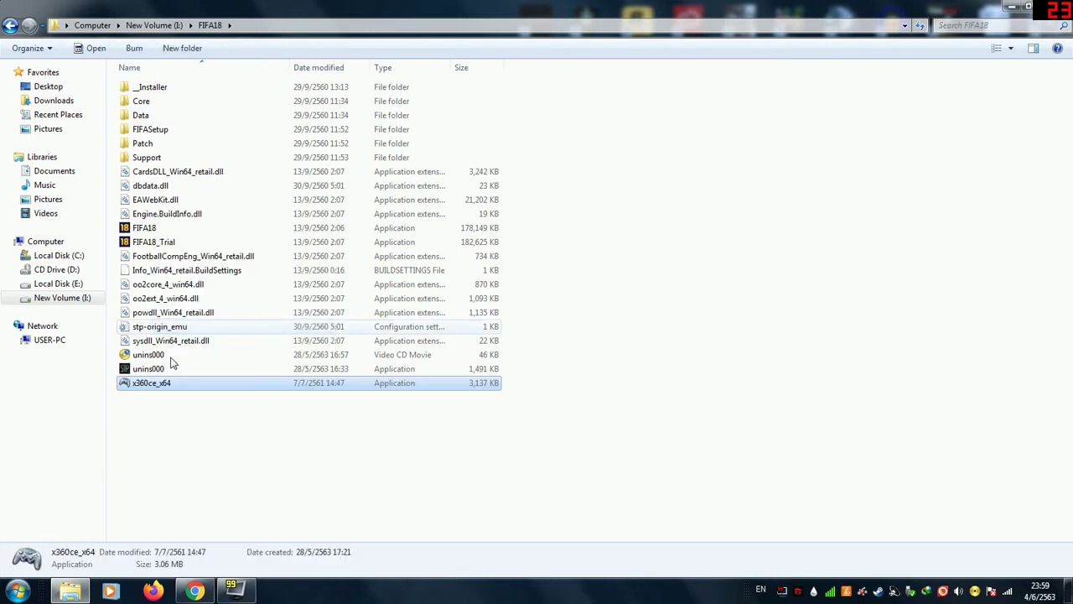
Launch x360ce_x64 from the FIFA18 folder and create the missing xinput1_3.dll file.
double_click(130, 388)
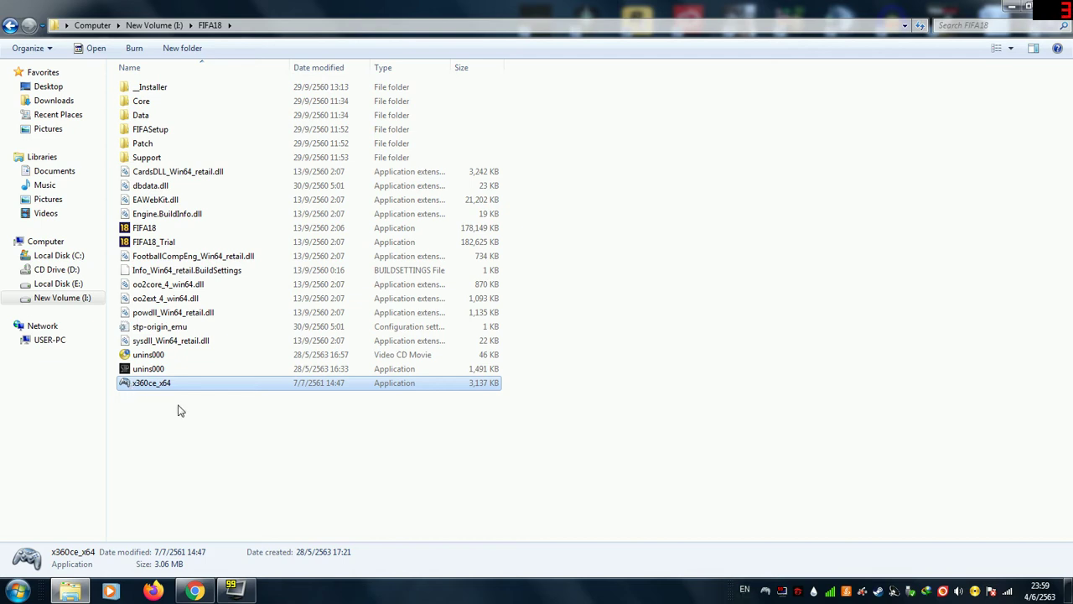
left_click(766, 590)
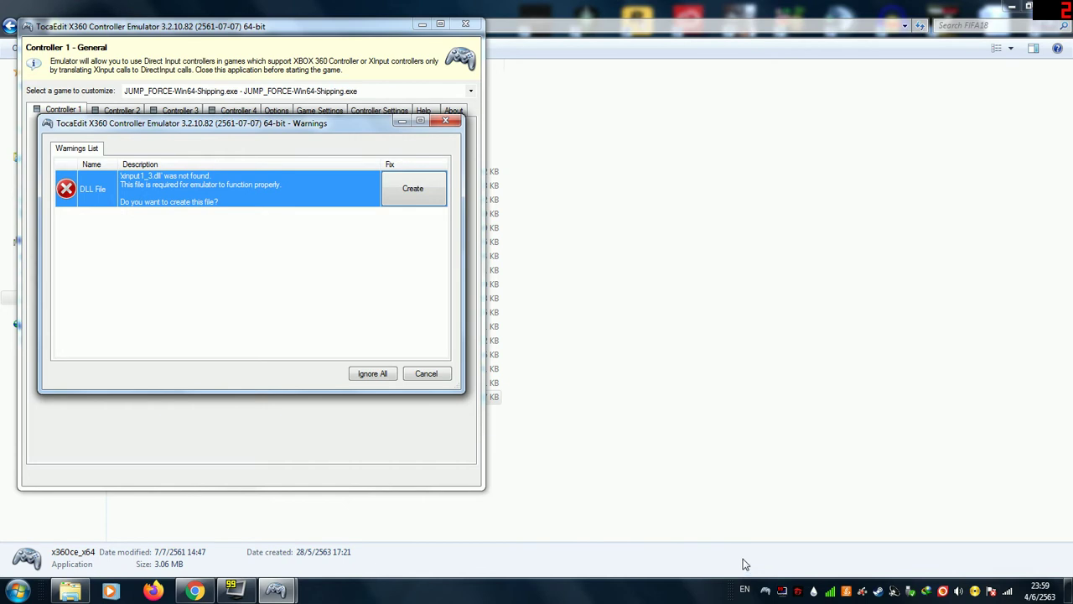
left_click(425, 191)
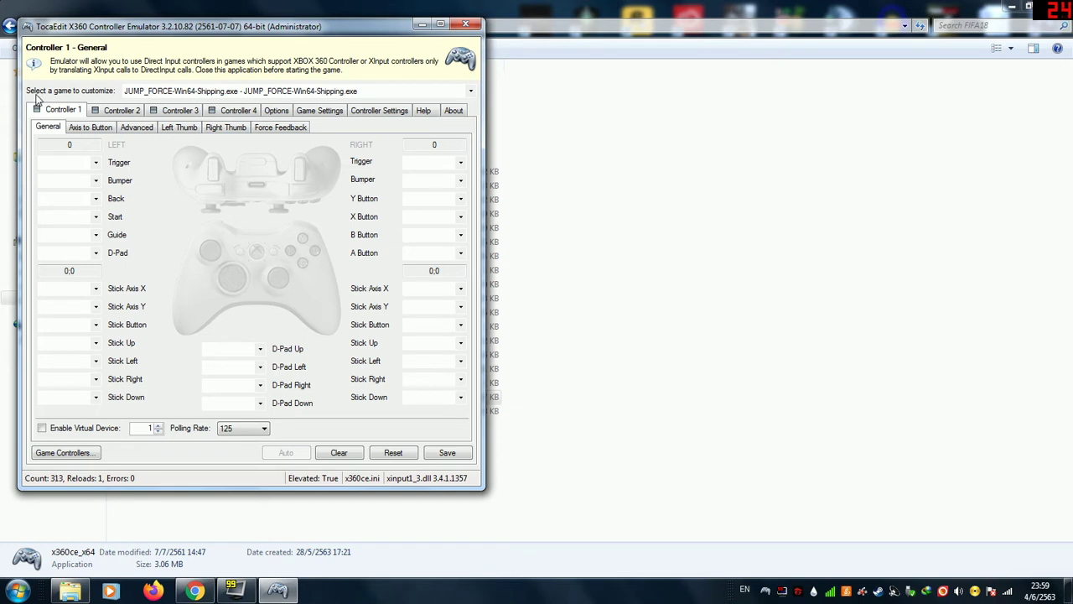
Choose FIFA18.exe - FIFA 18 as the game to customize.
left_click(468, 94)
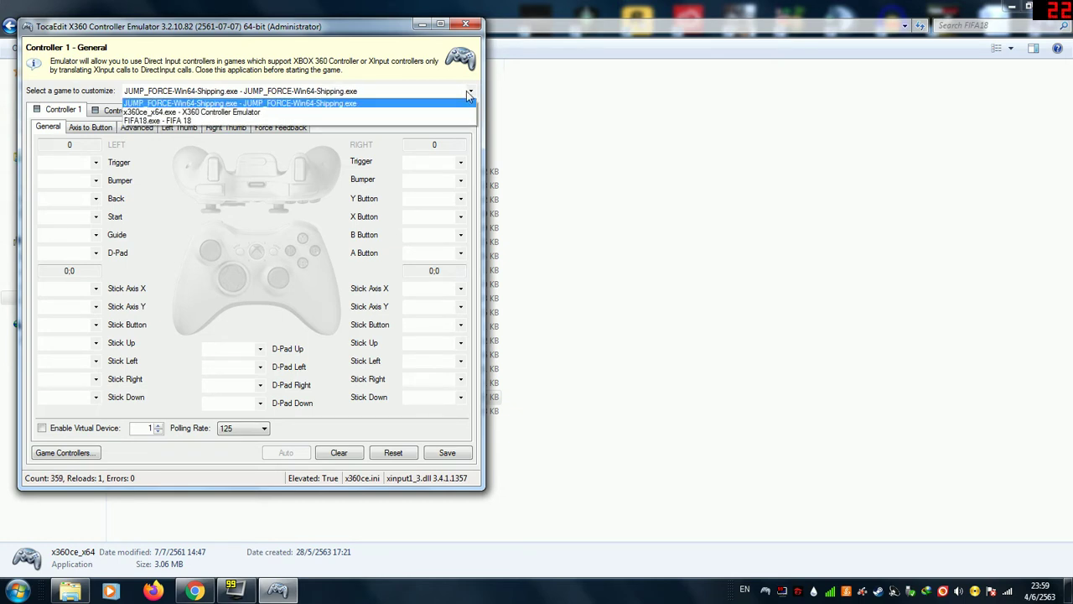
left_click(224, 120)
left_click(473, 93)
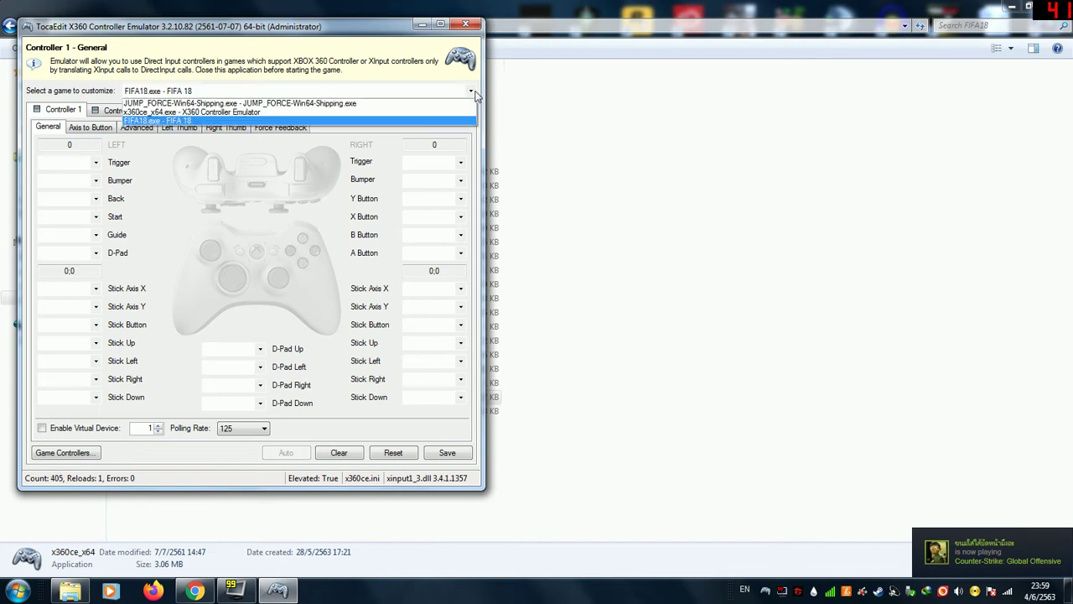
left_click(473, 94)
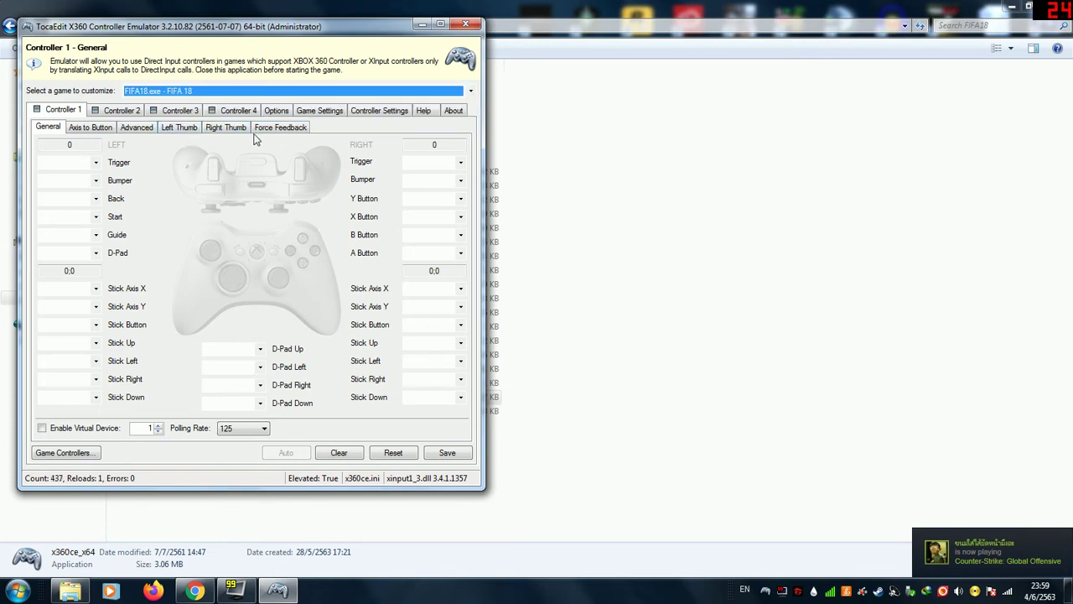
Start adding a game executable in the emulator's game settings.
left_click(386, 114)
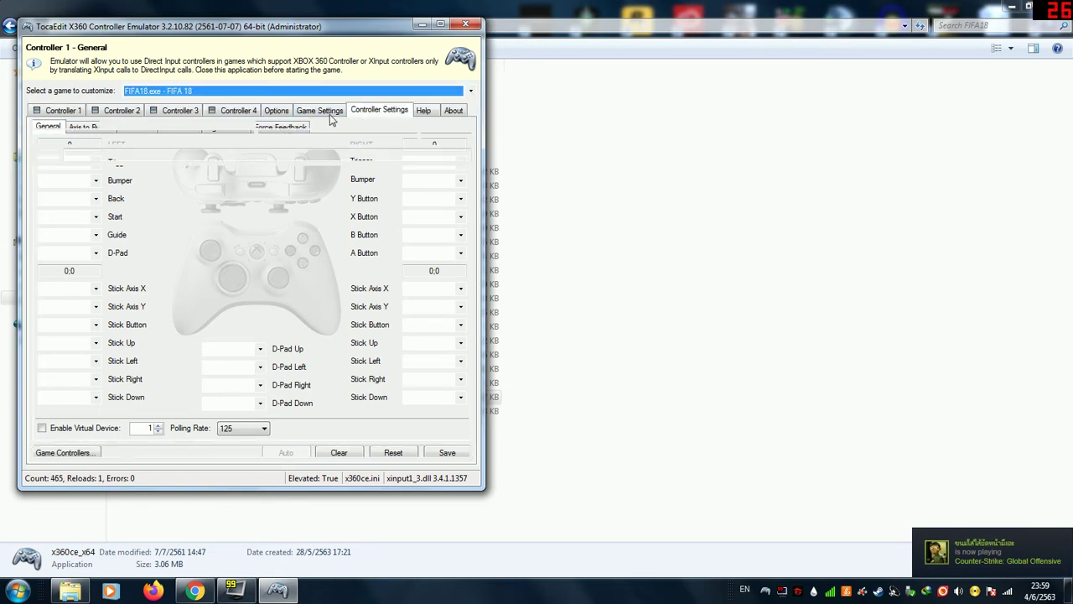
left_click(323, 113)
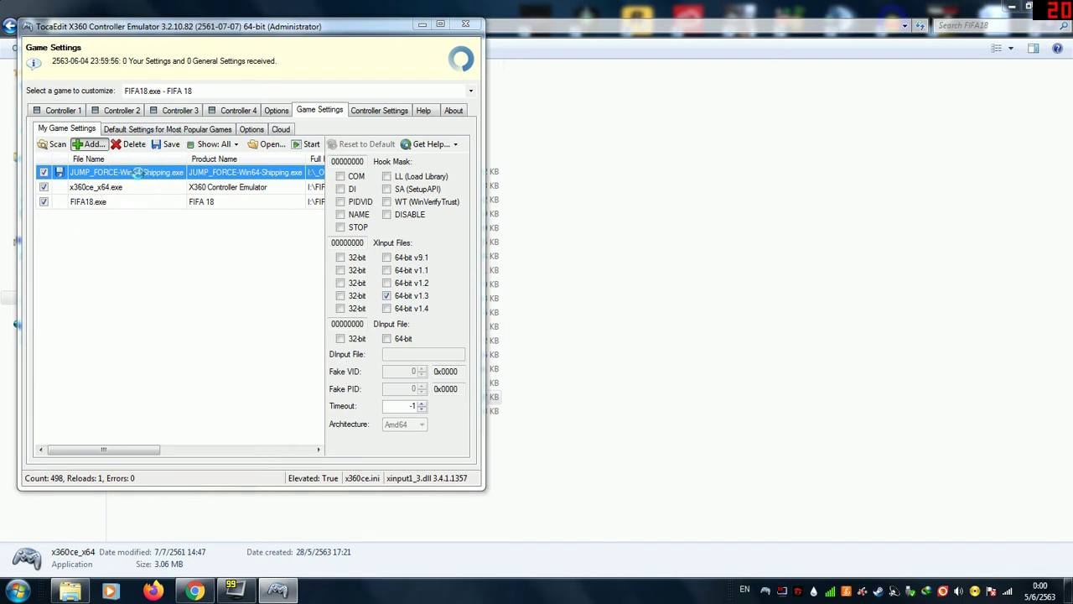
left_click(92, 145)
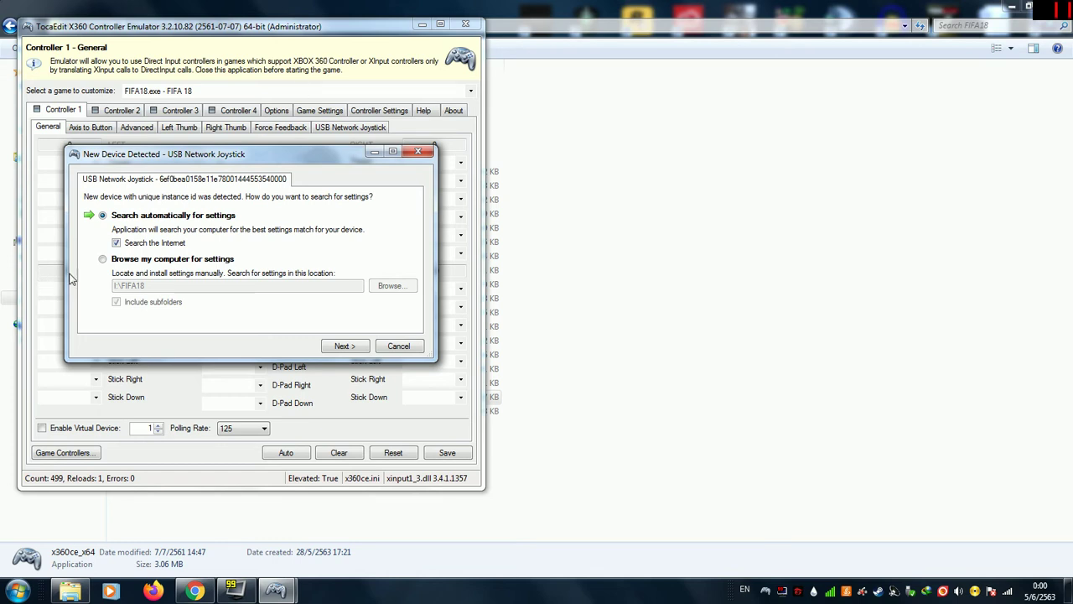
left_click(102, 260)
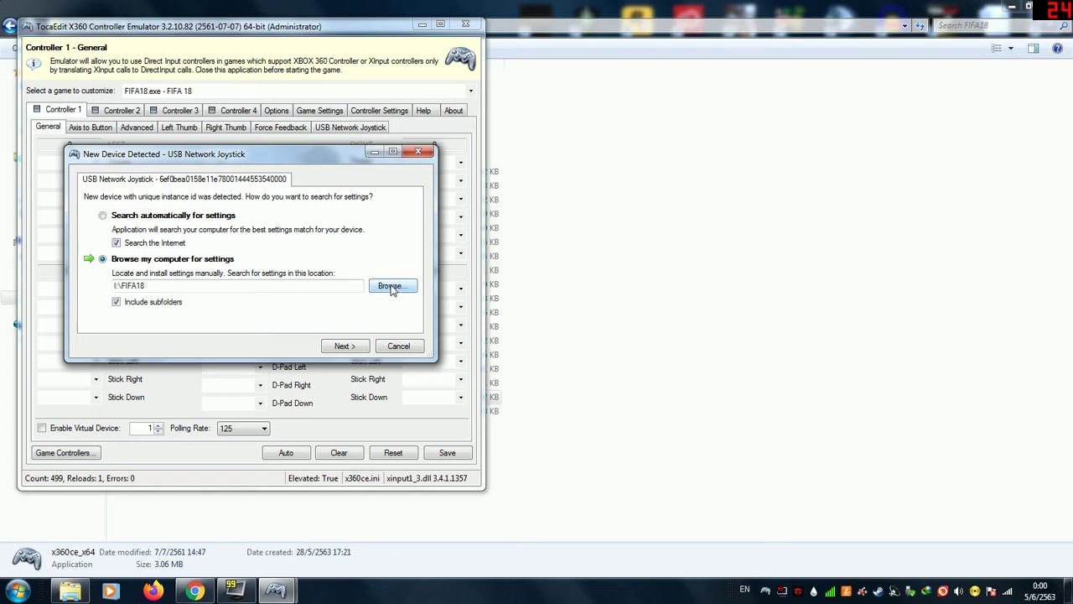
left_click(392, 285)
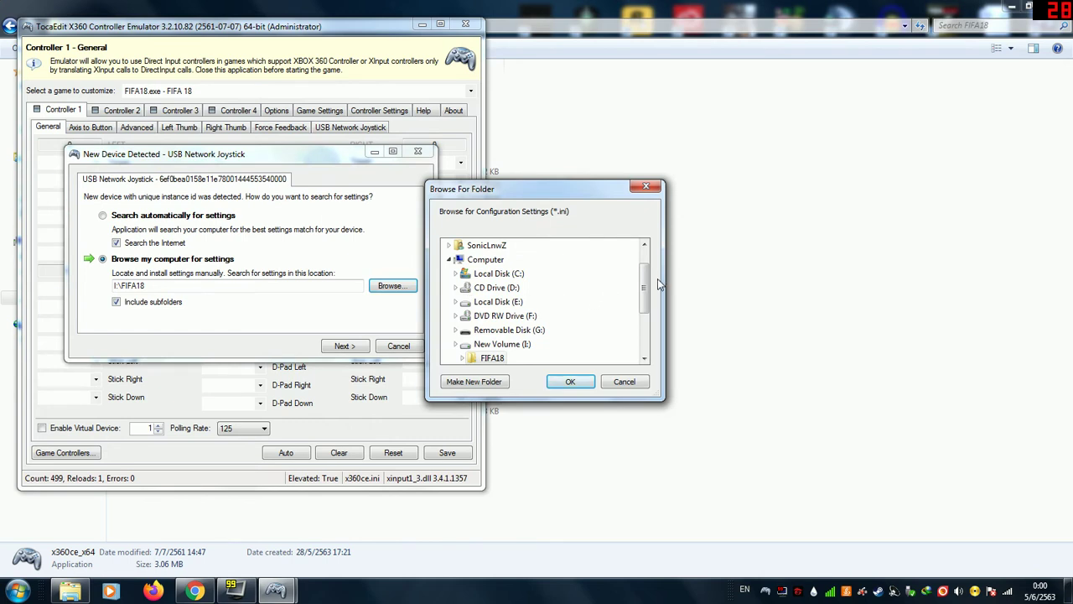
scroll(644, 289, "down", 1)
left_click(464, 316)
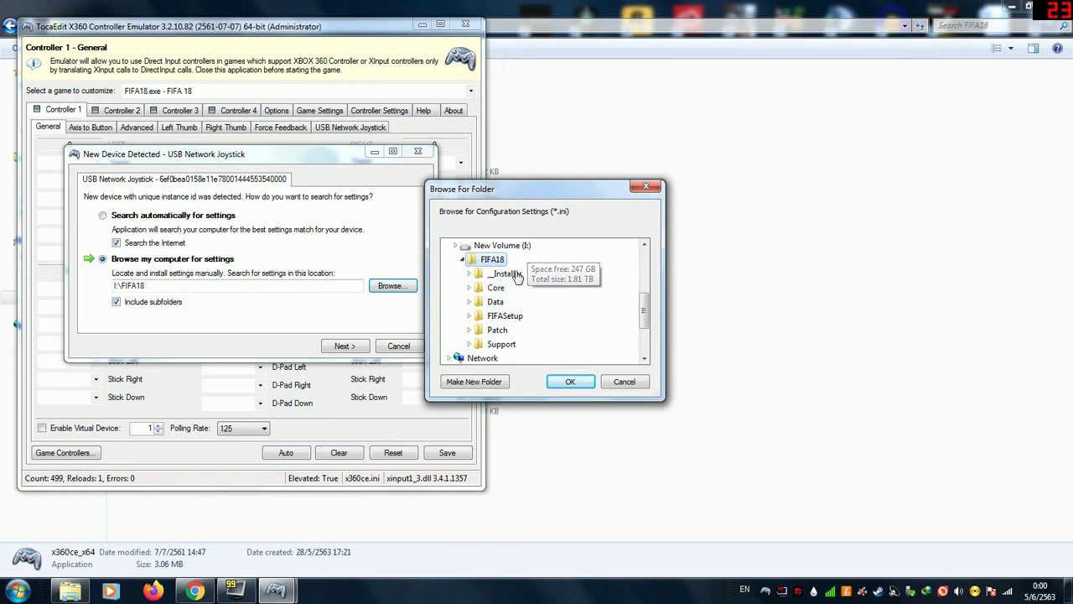
left_click(636, 382)
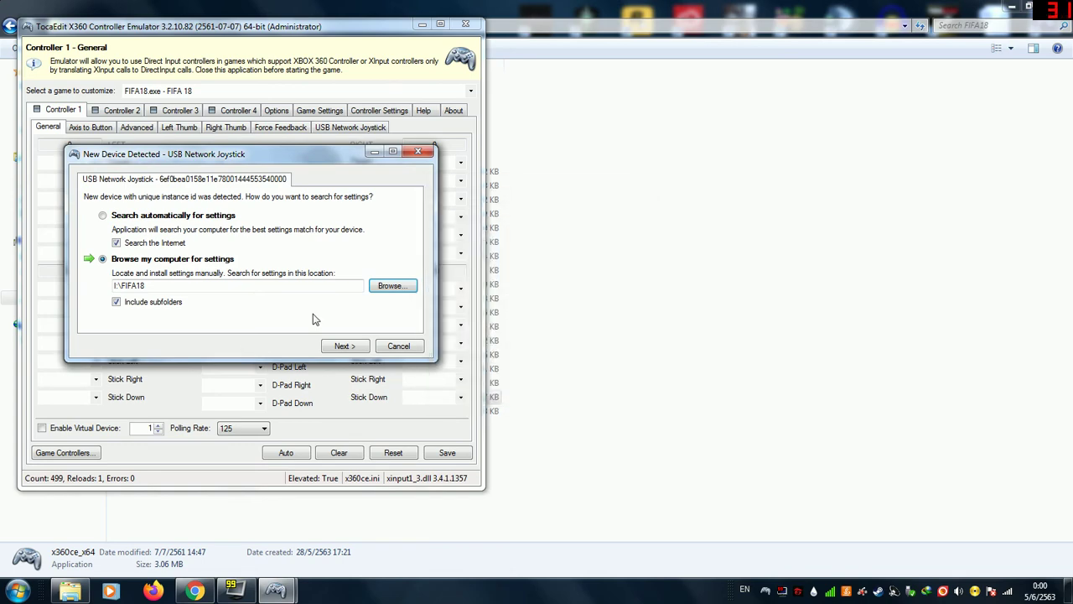
Cancel the USB Network Joystick settings search, dismiss the device error and cancel the game executable selection.
left_click(391, 348)
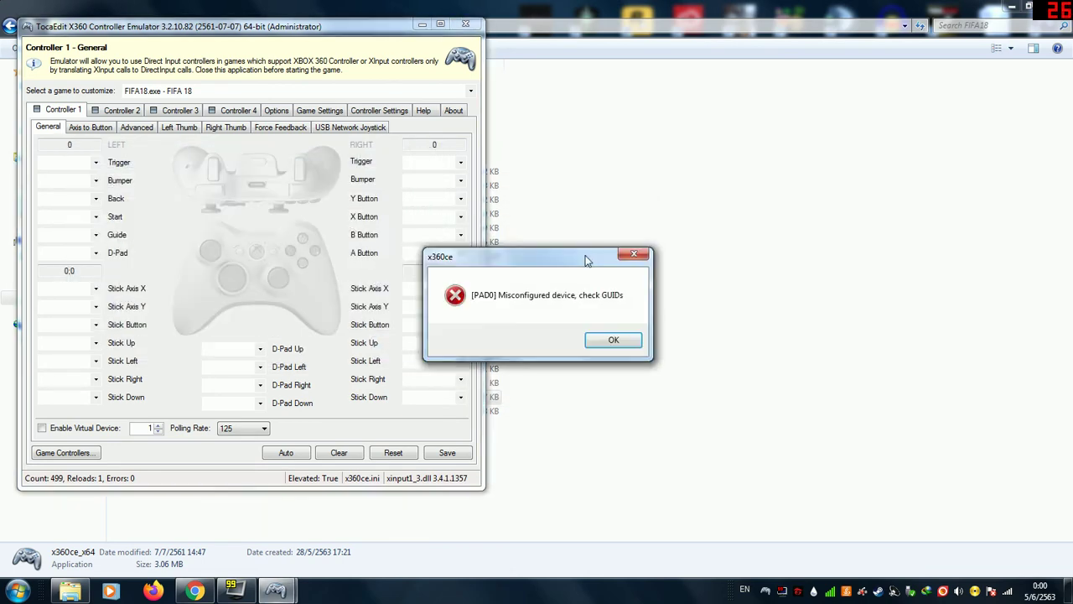
left_click(612, 339)
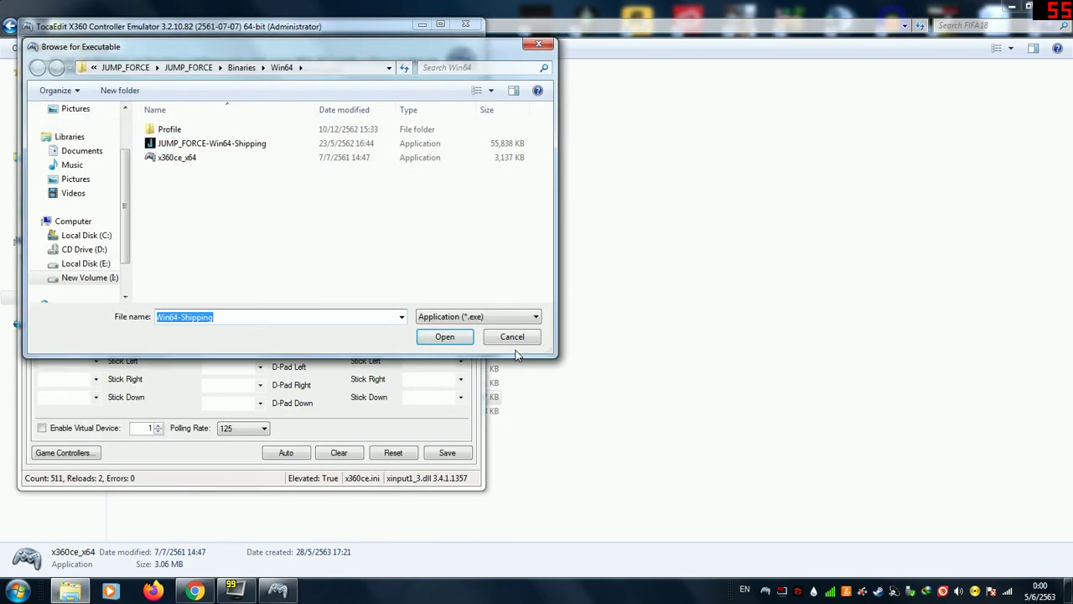
left_click(511, 337)
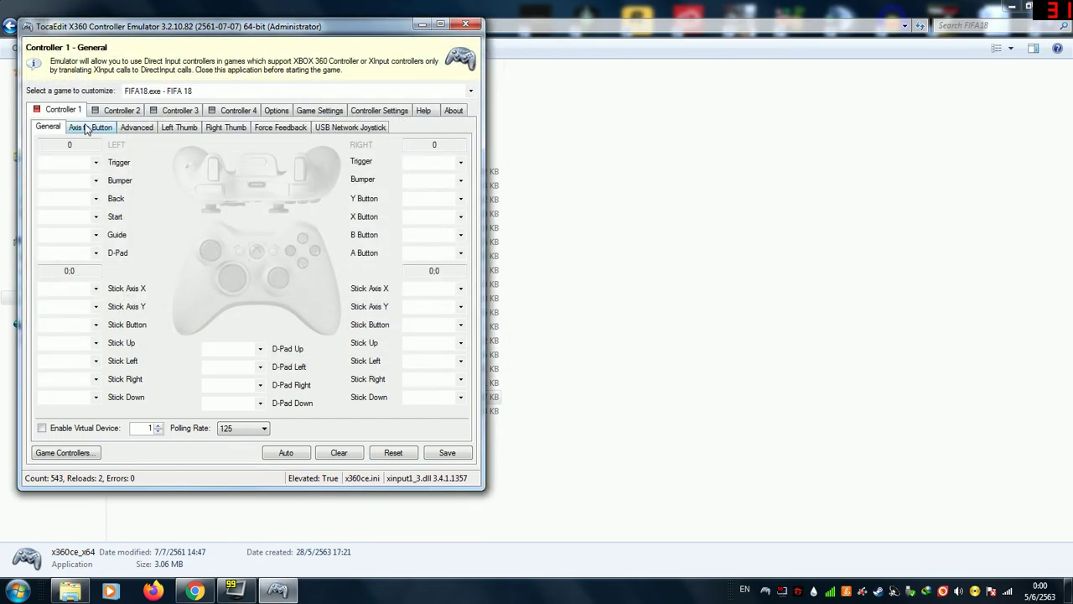
Reselect FIFA18.exe - FIFA 18 as the game to customize and close the controller emulator.
left_click(186, 94)
left_click(186, 100)
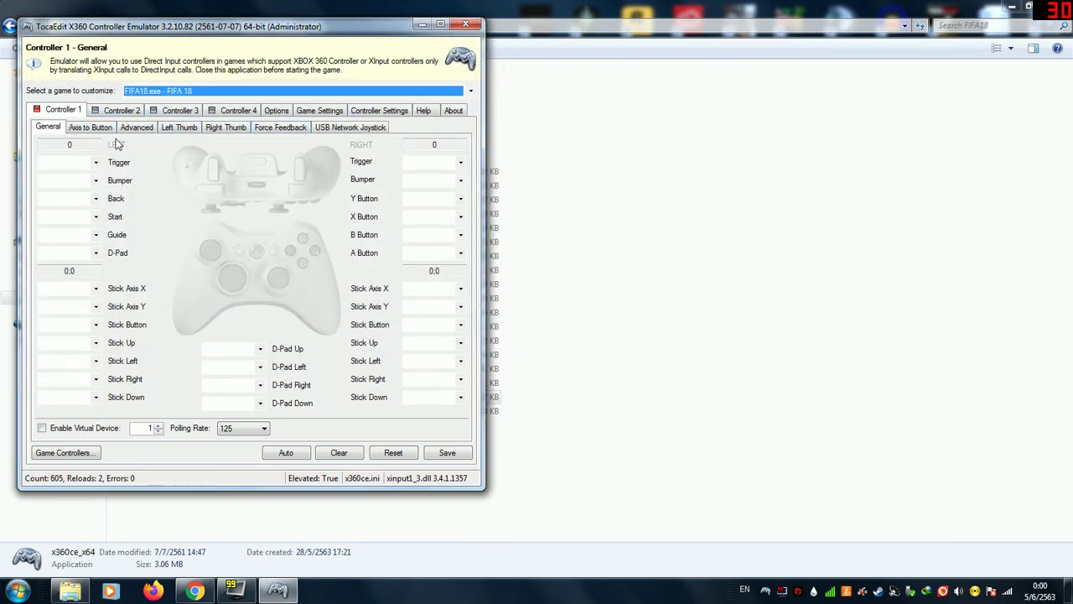
left_click(466, 25)
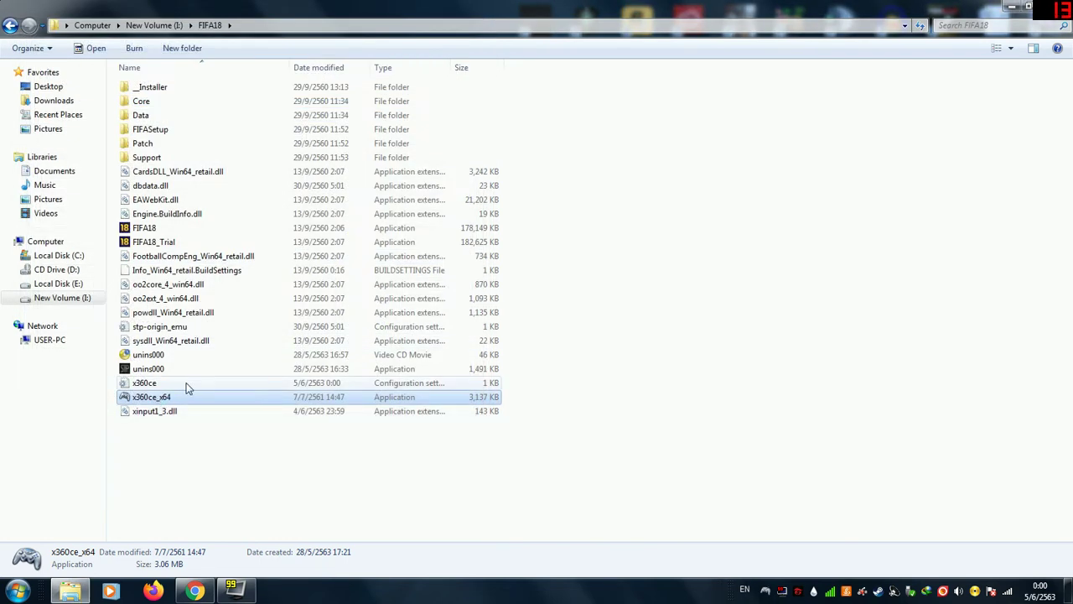
Launch x360ce_x64 and load the USB Network Joystick settings by searching the computer in I:\FIFA18 with subfolders included.
double_click(188, 391)
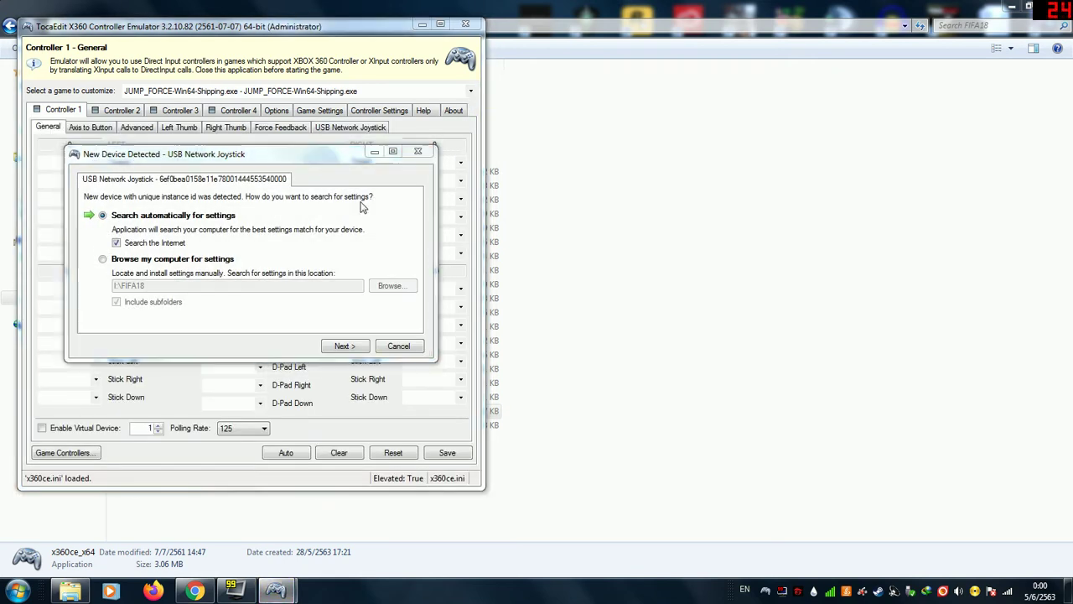
left_click(102, 259)
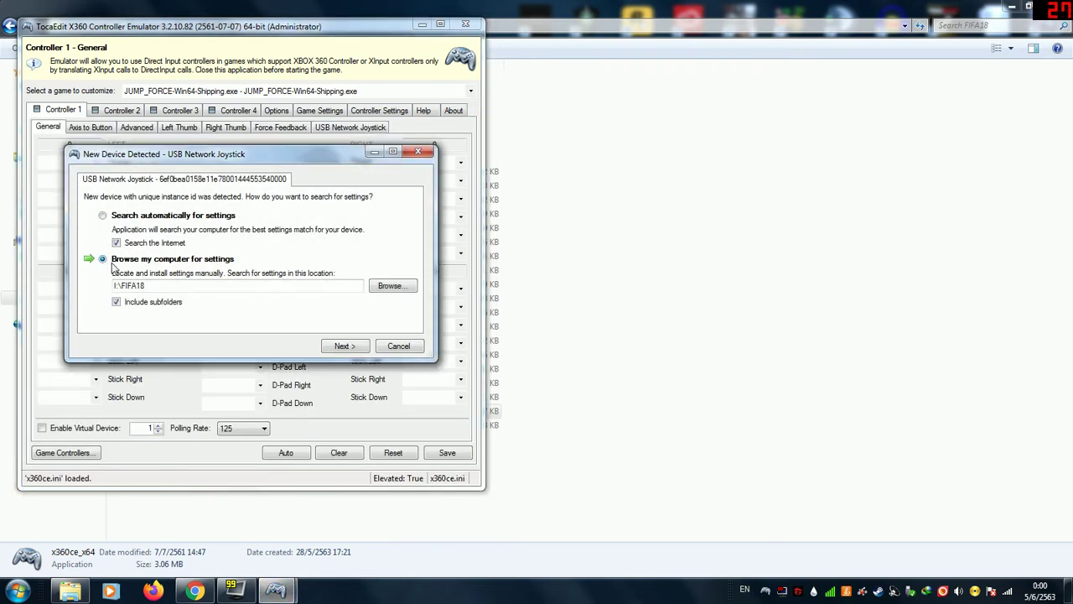
left_click(352, 347)
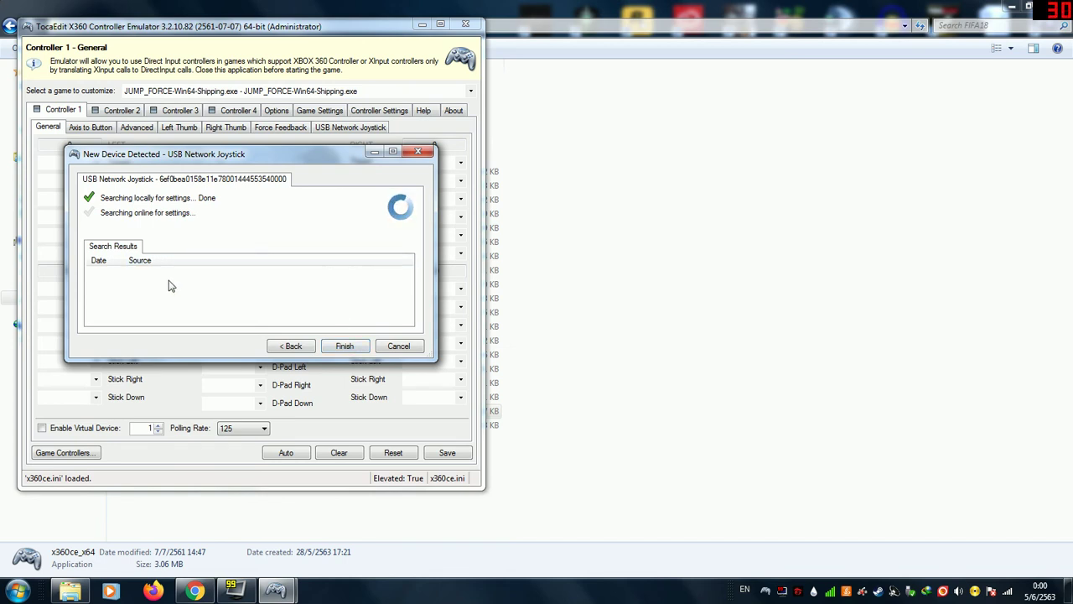
left_click(352, 349)
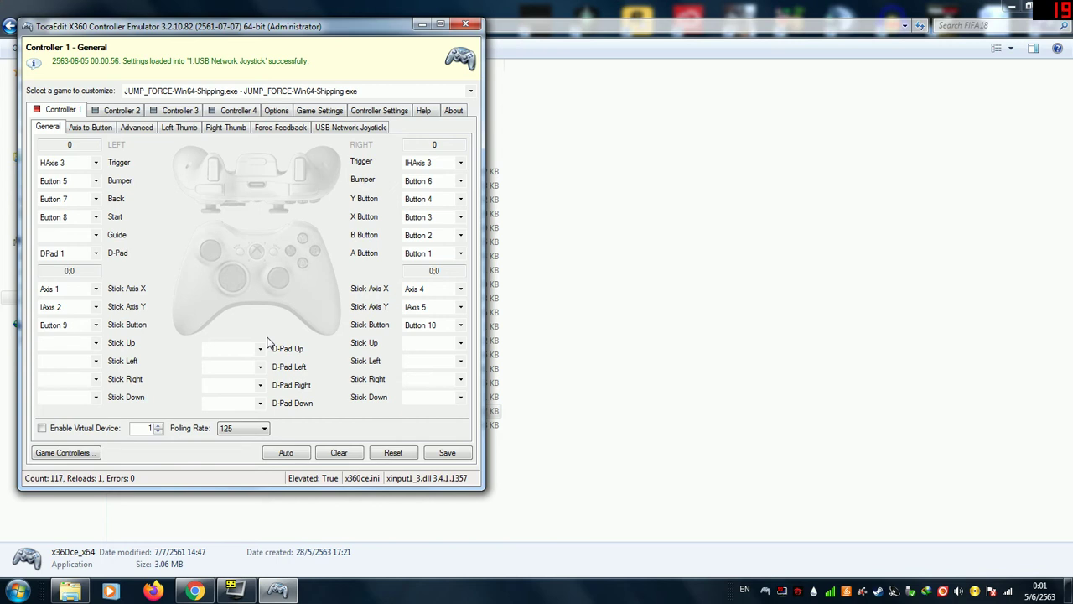
Choose FIFA18.exe - FIFA 18 as the game to customize and check the Controller 2 mapping before returning to Controller 1.
left_click(470, 92)
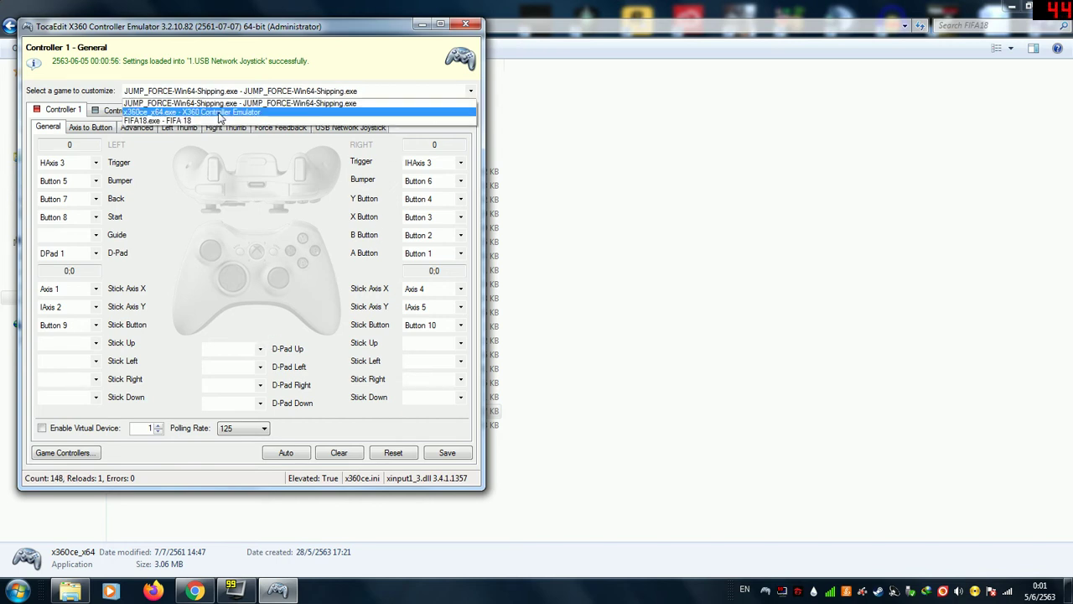
left_click(207, 118)
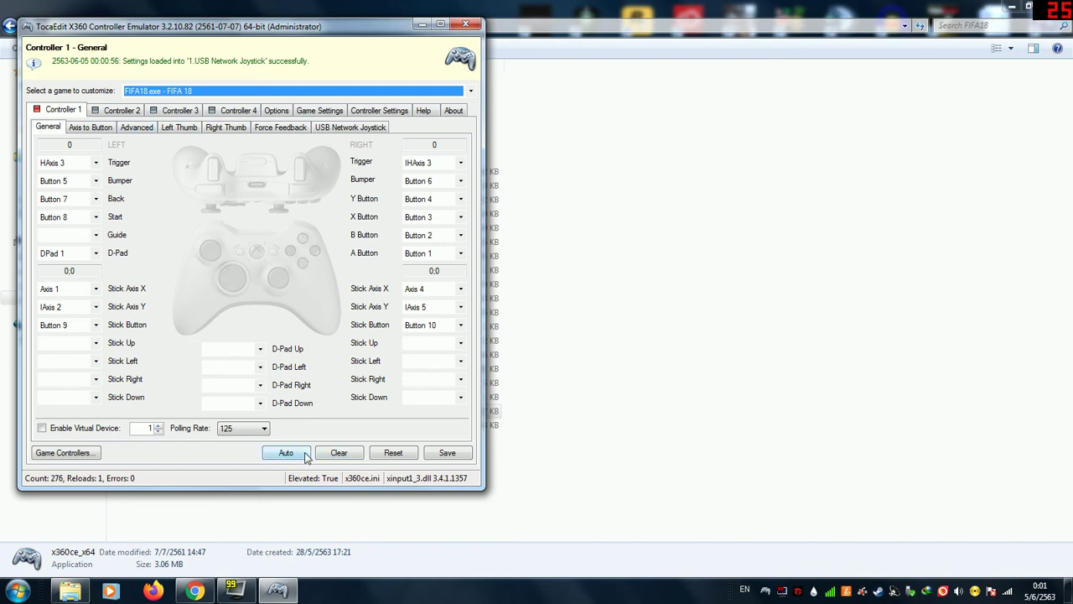
left_click(112, 114)
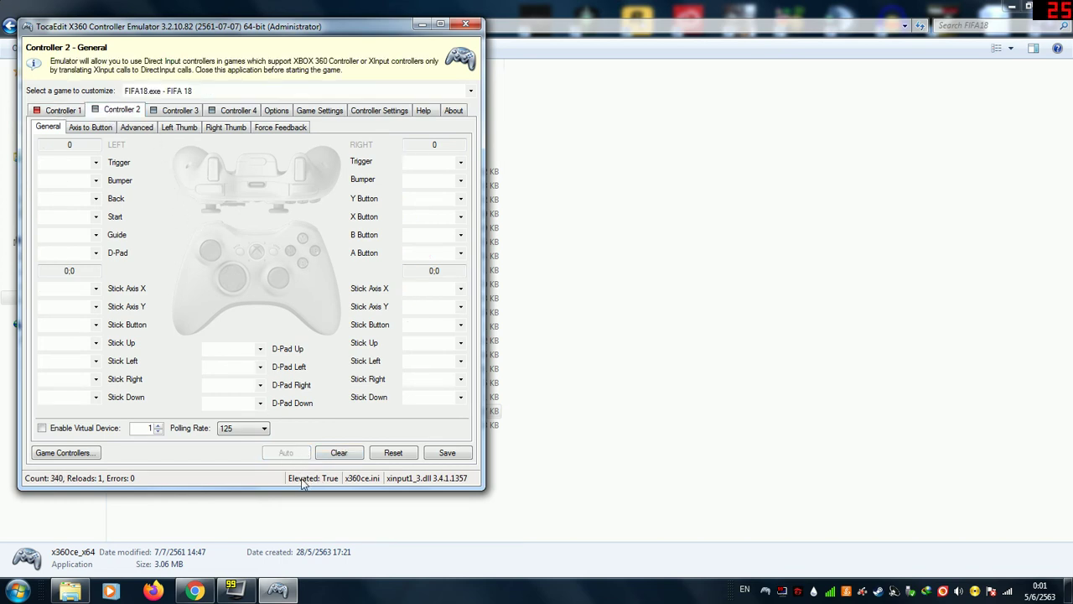
left_click(60, 114)
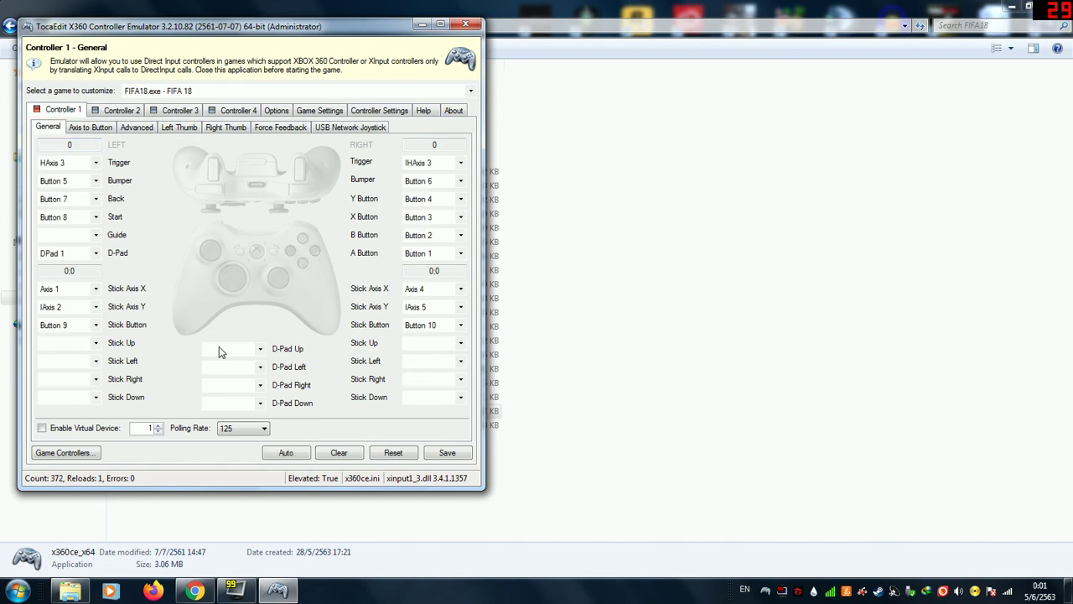
Fill all Controller 1 settings automatically, save the mapping and close the controller emulator.
left_click(291, 455)
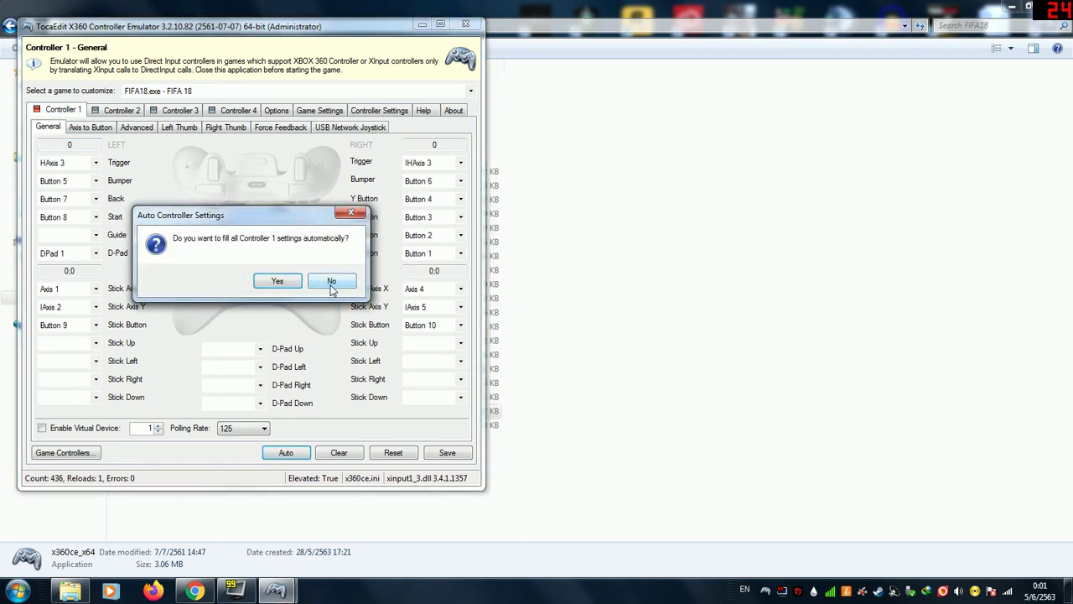
left_click(277, 281)
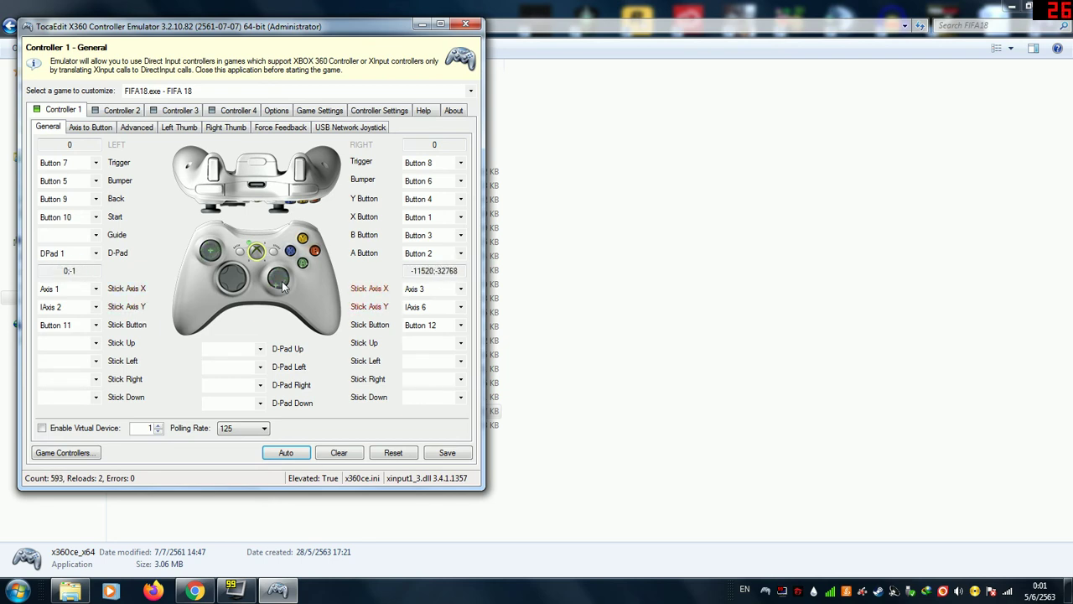
left_click(460, 456)
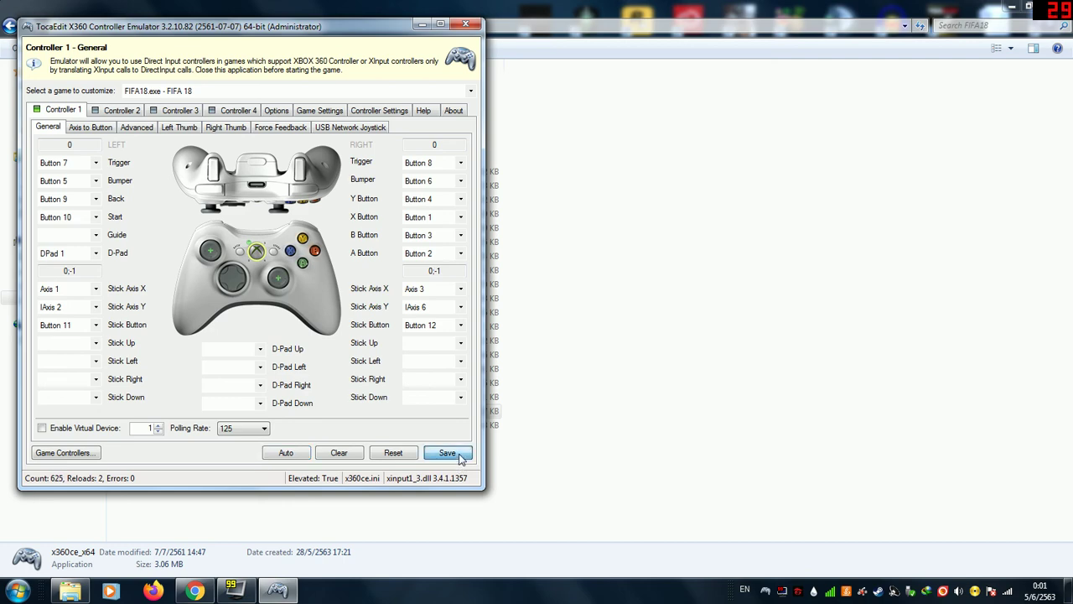
left_click(472, 26)
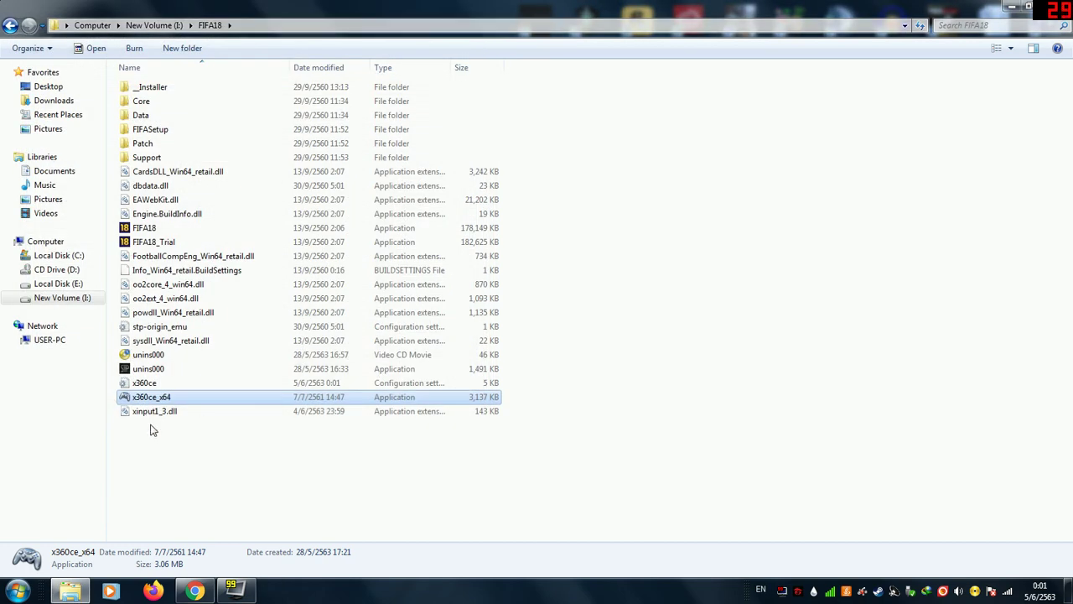
Rename xinput1_3.dll in the FIFA18 folder as xinput1_4.dll.
left_click(168, 413)
left_click(167, 413)
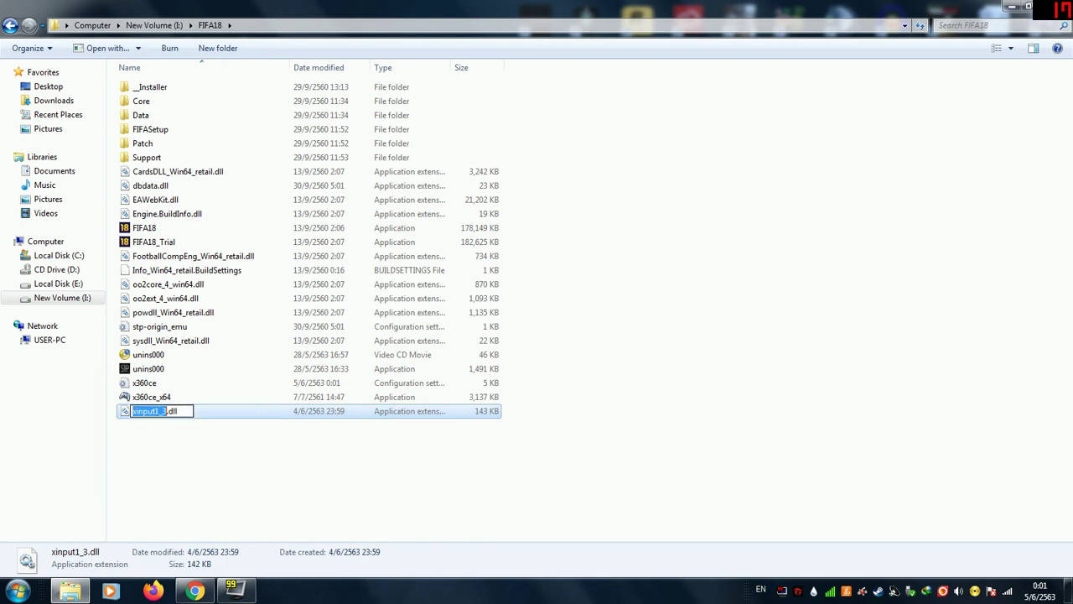
key("Right")
key("BackSpace")
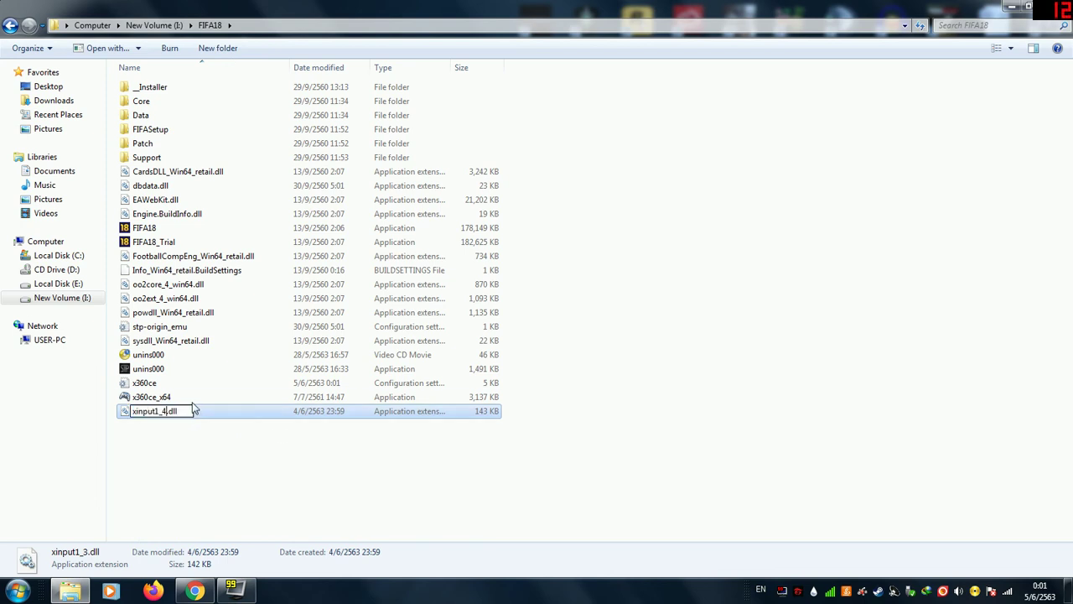
type("4")
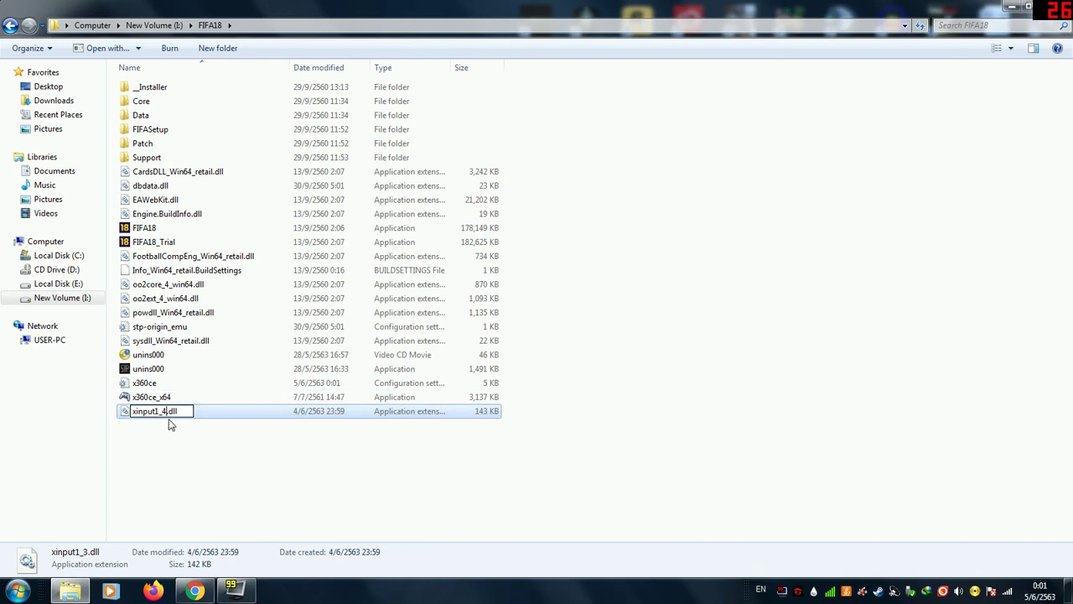
left_click(224, 475)
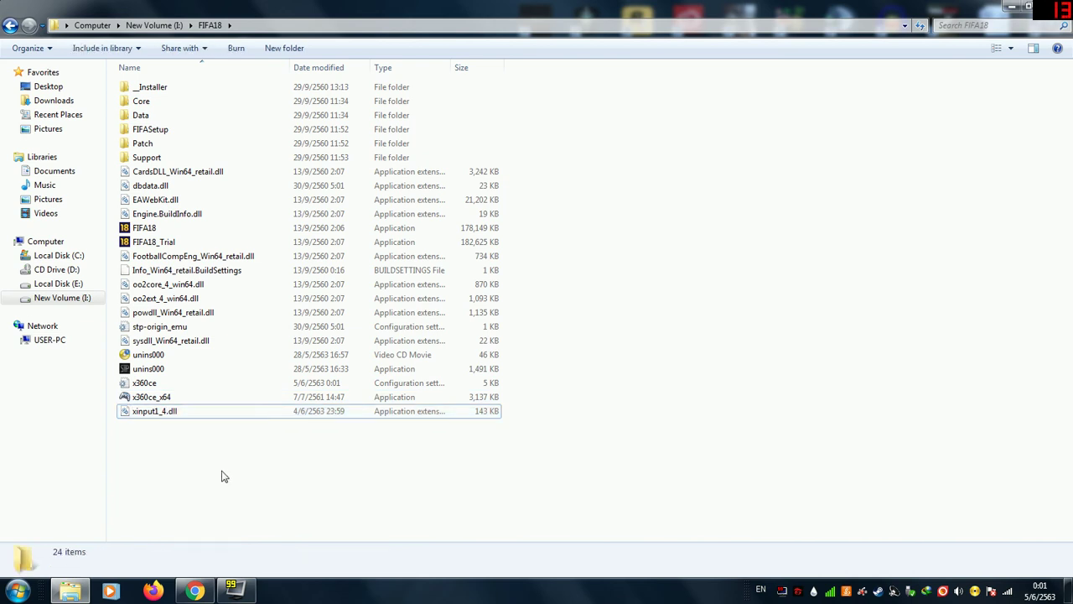